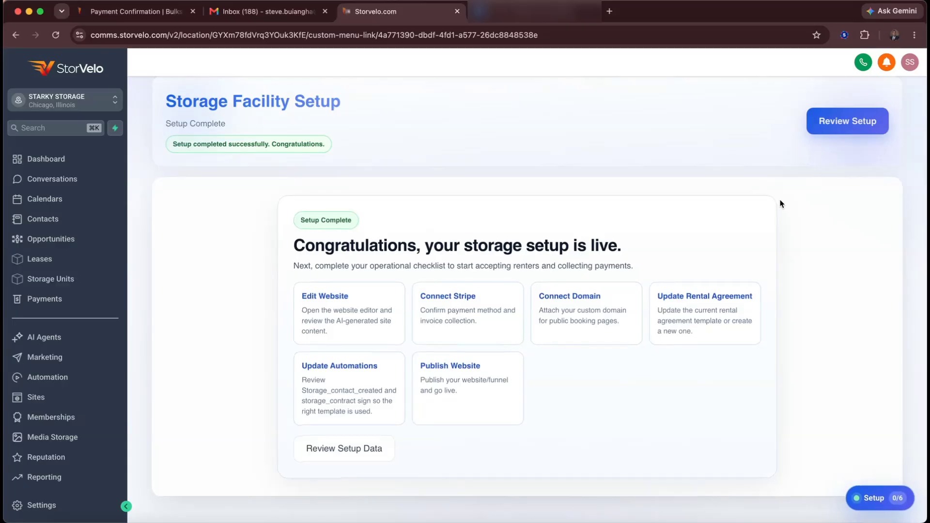
- Open the Edit Website task from the setup checklist and skim the first section of the website content form
{"action": "left_click", "coordinate": [876, 497]}
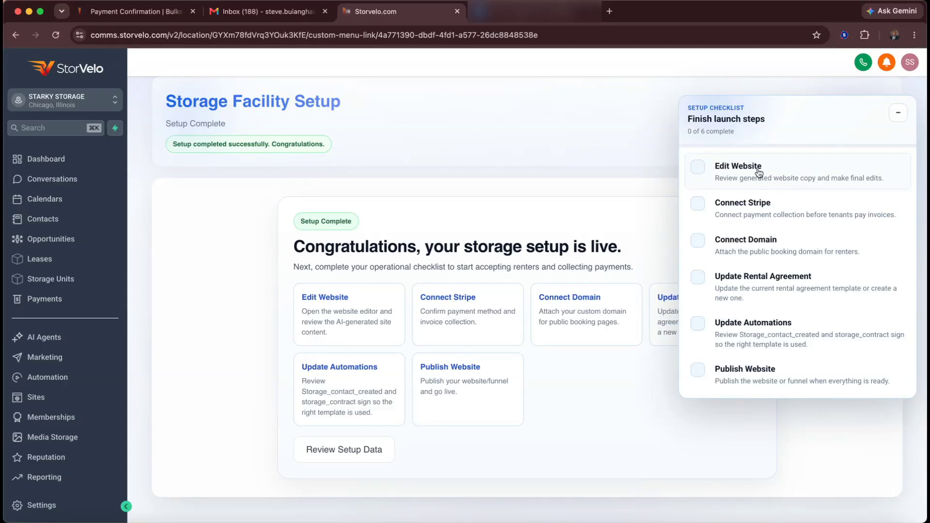
{"action": "left_click", "coordinate": [729, 177]}
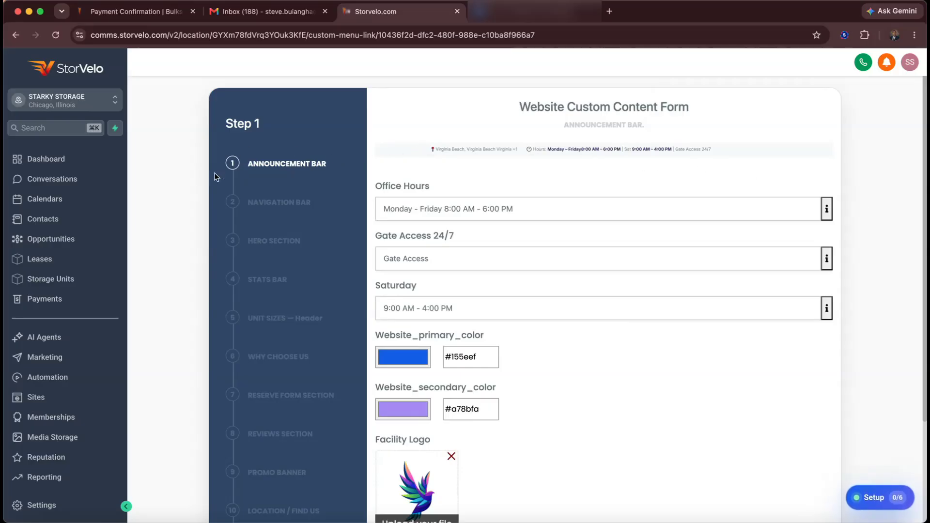
{"action": "scroll", "coordinate": [209, 184], "scroll_direction": "down", "scroll_amount": 1}
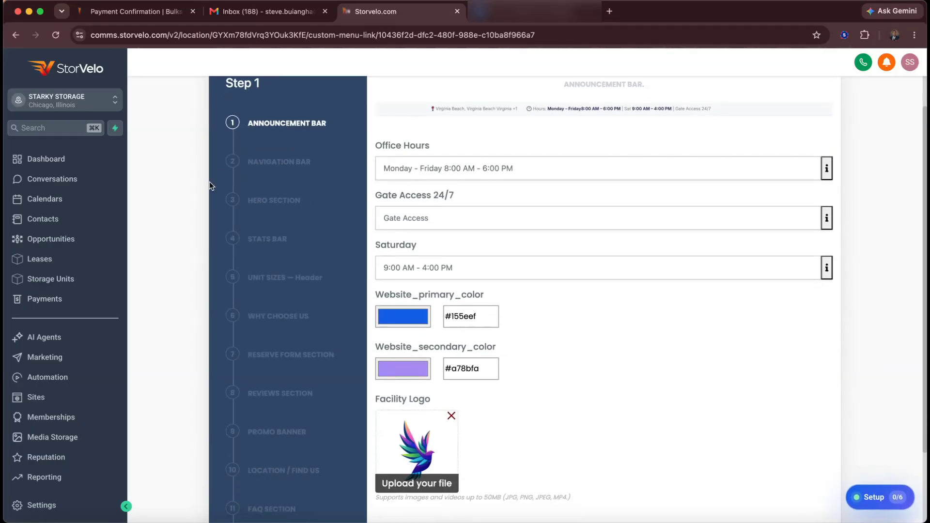
{"action": "scroll", "coordinate": [209, 182], "scroll_direction": "down", "scroll_amount": 3}
{"action": "scroll", "coordinate": [210, 182], "scroll_direction": "up", "scroll_amount": 4}
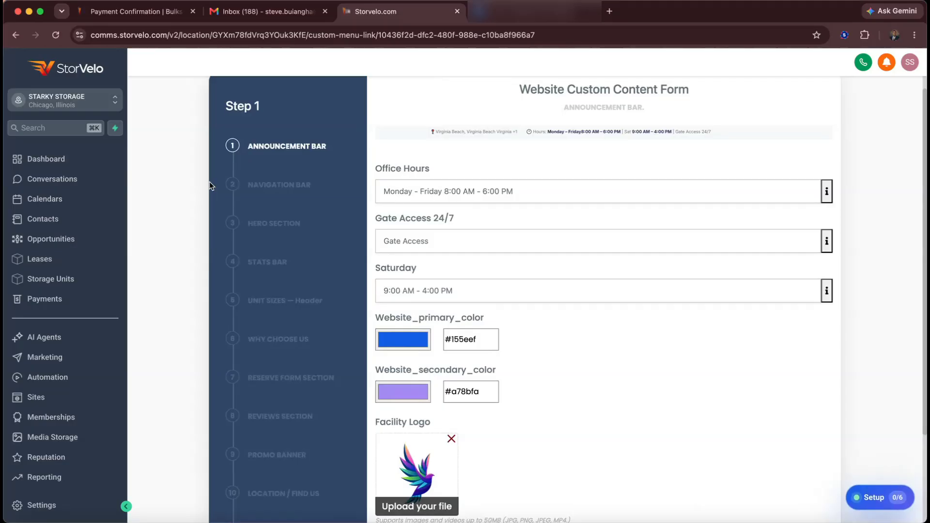
{"action": "scroll", "coordinate": [209, 181], "scroll_direction": "up", "scroll_amount": 1}
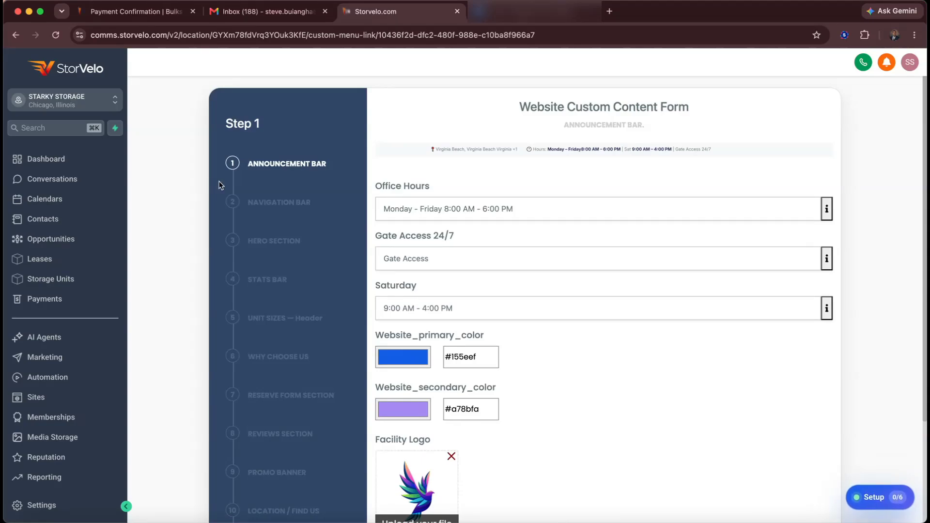
- Examine the Announcement Bar section's office hours, gate access, Saturday hours, website colors and facility logo against its preview
{"action": "scroll", "coordinate": [858, 235], "scroll_direction": "down", "scroll_amount": 1}
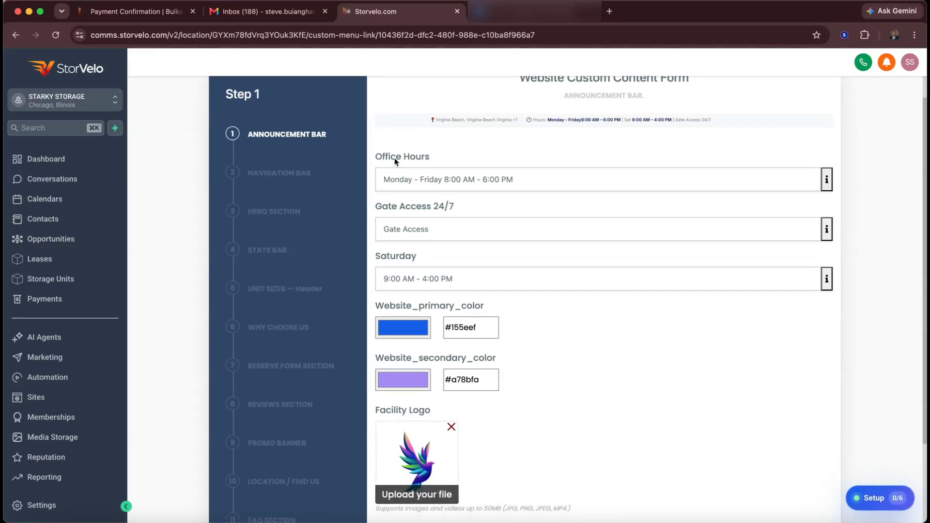
{"action": "left_click", "coordinate": [530, 180]}
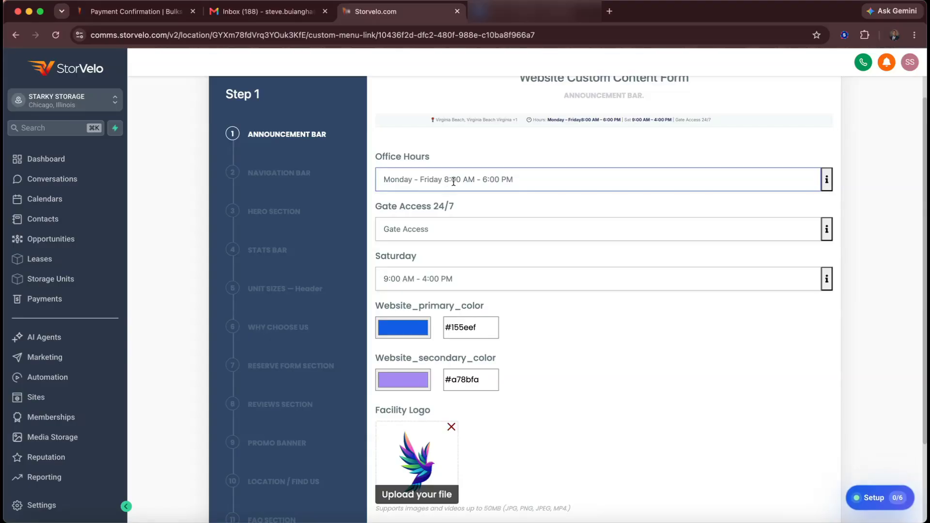
{"action": "scroll", "coordinate": [533, 144], "scroll_direction": "up", "scroll_amount": 1}
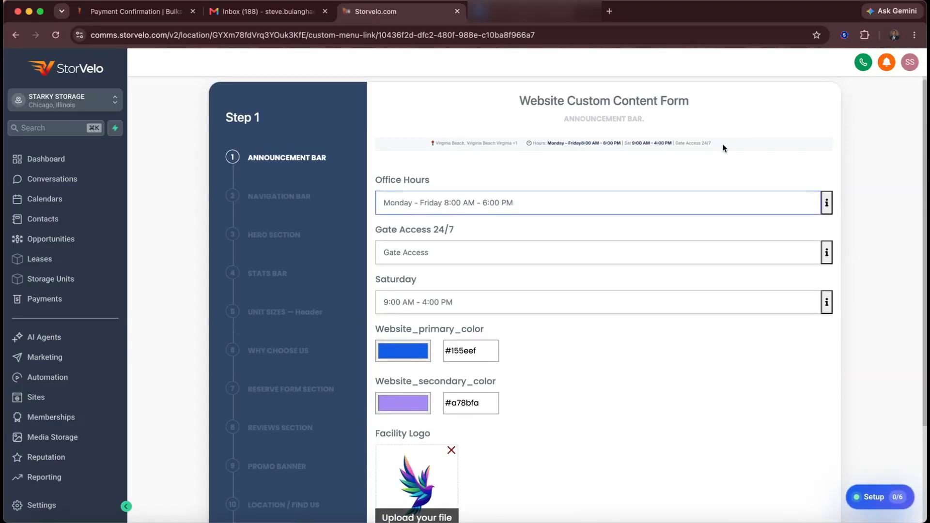
{"action": "scroll", "coordinate": [516, 246], "scroll_direction": "down", "scroll_amount": 3}
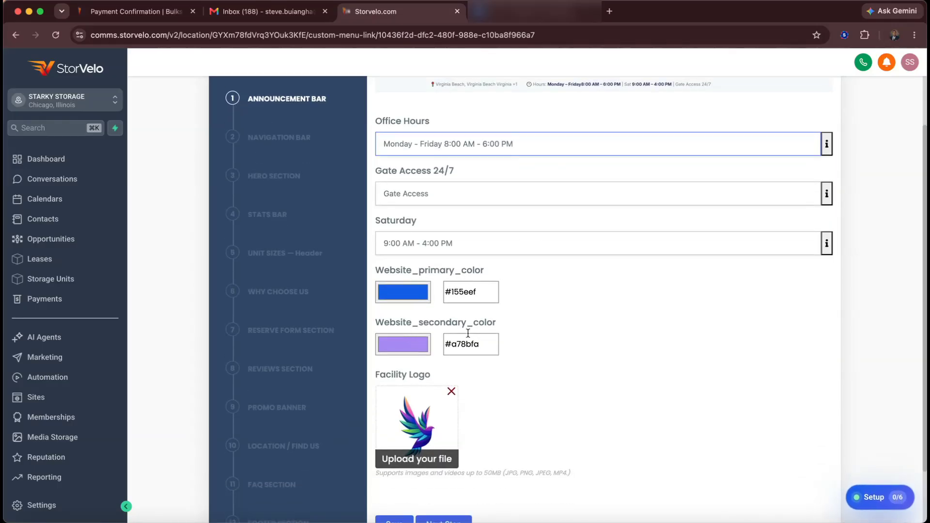
{"action": "scroll", "coordinate": [558, 334], "scroll_direction": "down", "scroll_amount": 1}
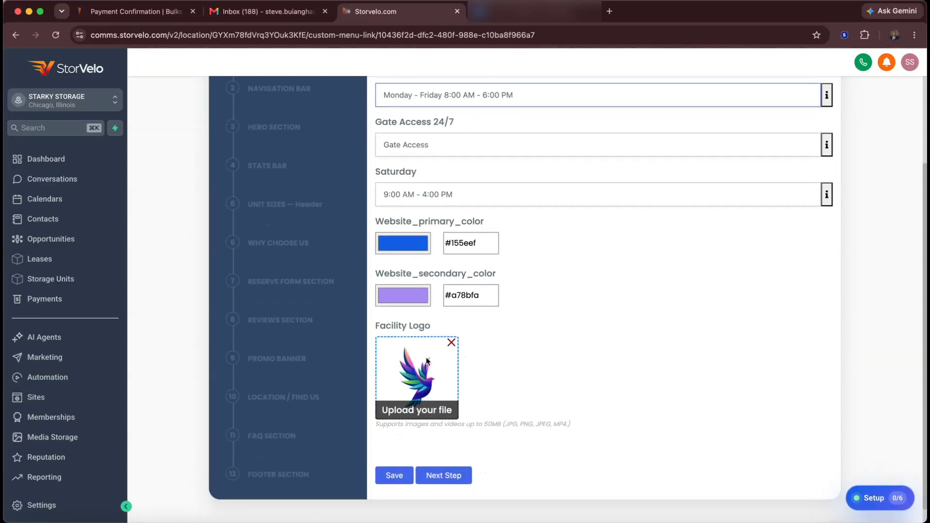
{"action": "scroll", "coordinate": [613, 347], "scroll_direction": "up", "scroll_amount": 2}
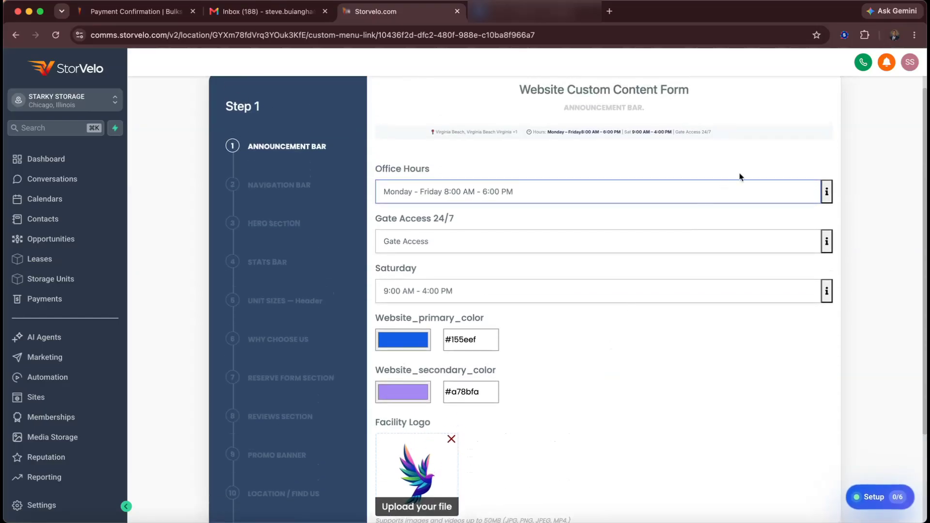
- Open the Navigation Bar section, review its link and facility fields, and show the help hint for Nav CTA Button
{"action": "left_click", "coordinate": [293, 193]}
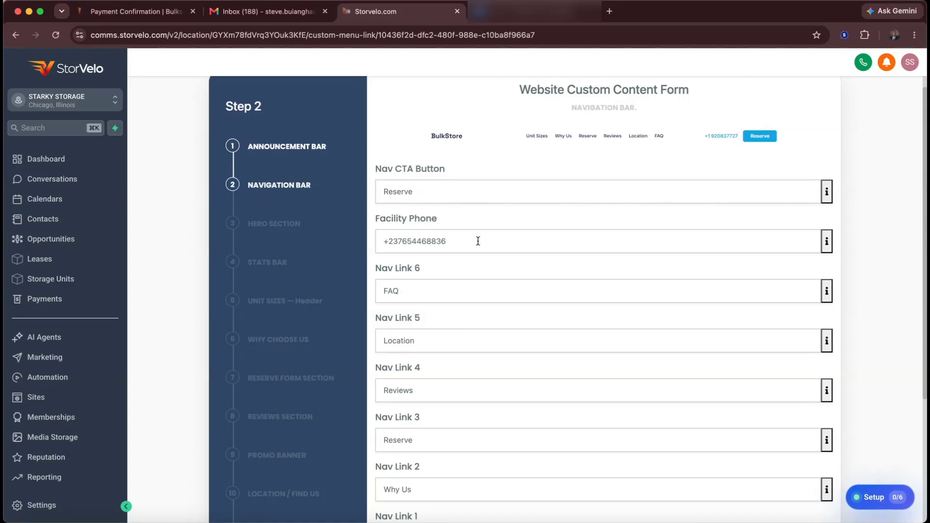
{"action": "scroll", "coordinate": [478, 241], "scroll_direction": "down", "scroll_amount": 2}
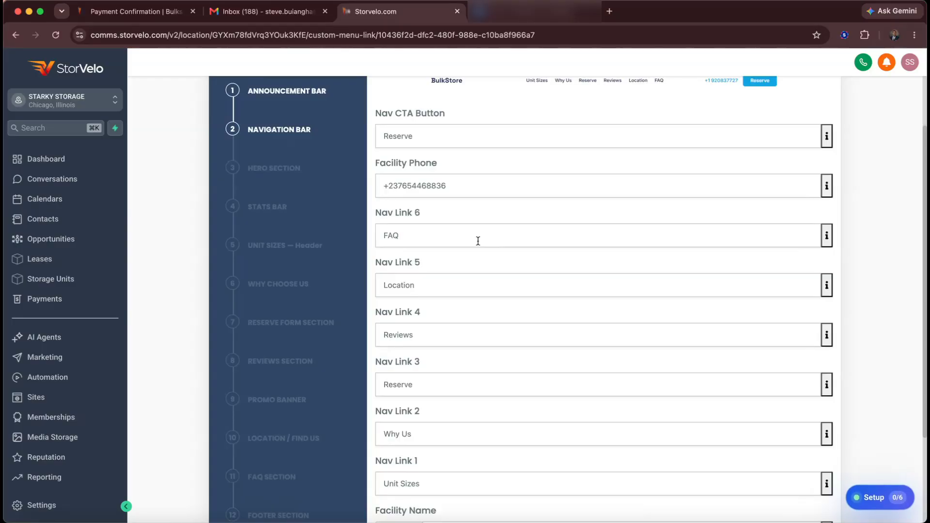
{"action": "scroll", "coordinate": [477, 241], "scroll_direction": "down", "scroll_amount": 3}
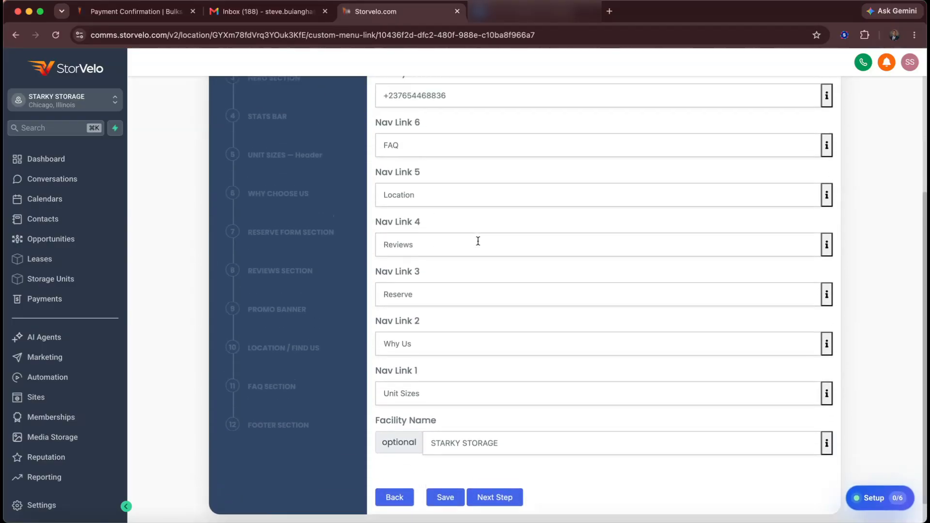
{"action": "scroll", "coordinate": [478, 241], "scroll_direction": "up", "scroll_amount": 6}
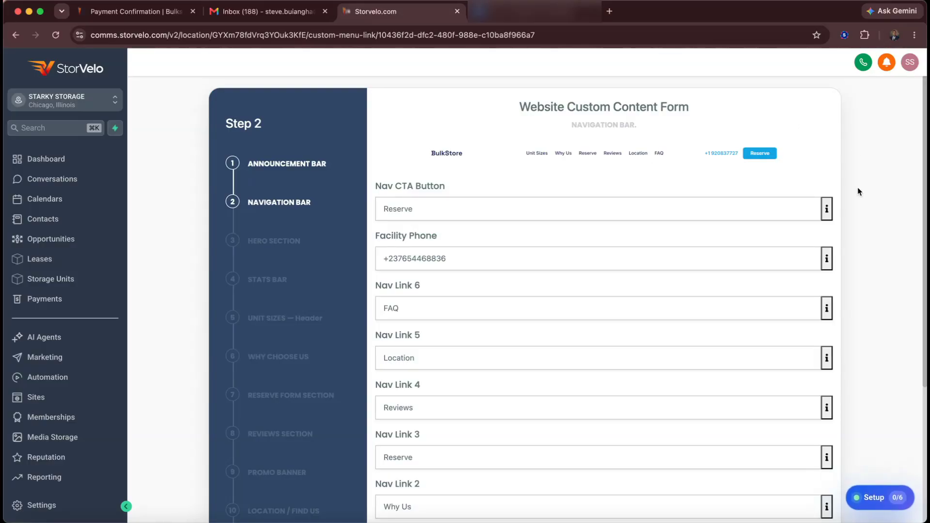
{"action": "left_click", "coordinate": [826, 211]}
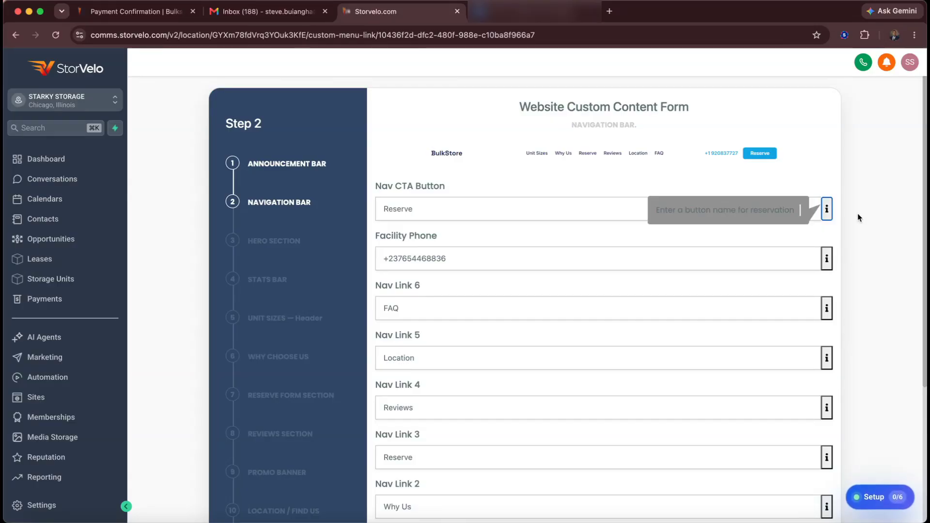
- Open the Hero Section and review its badge, headline, subheadline, CTA button and trust badge texts
{"action": "left_click", "coordinate": [292, 244]}
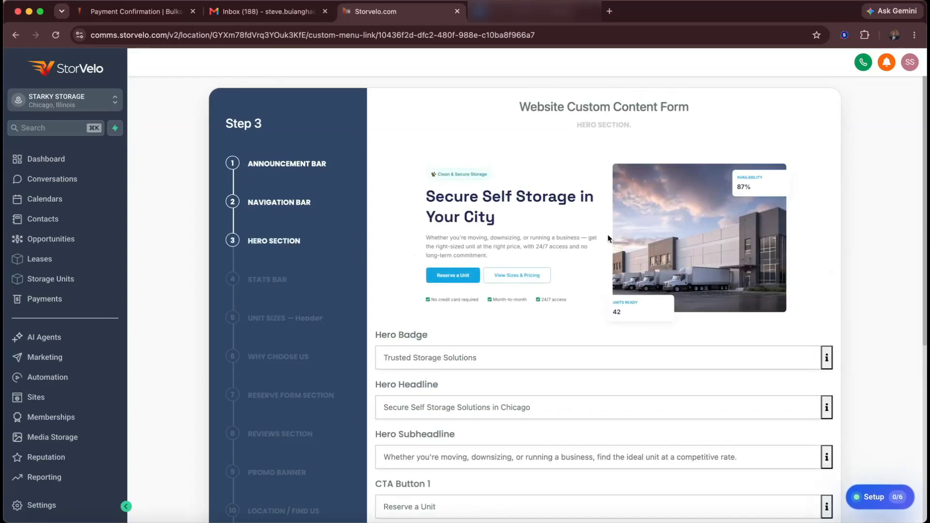
{"action": "scroll", "coordinate": [581, 242], "scroll_direction": "down", "scroll_amount": 2}
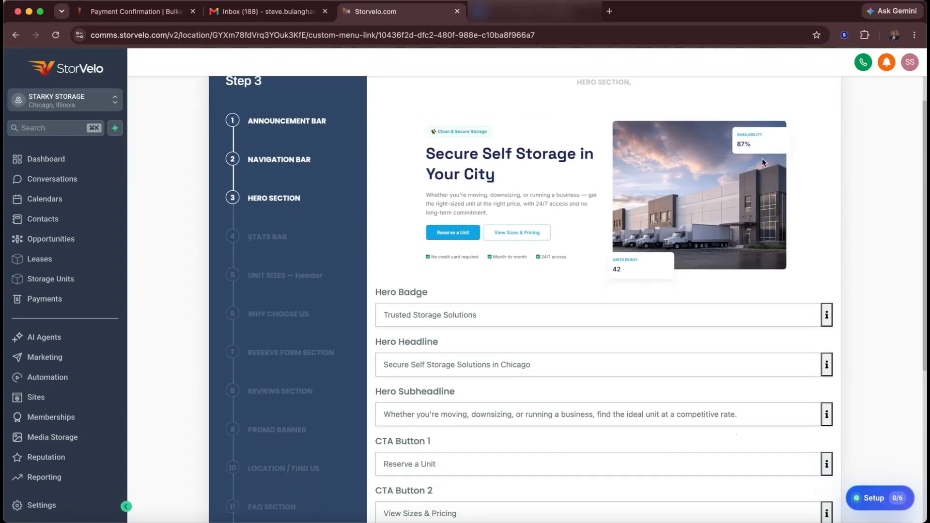
{"action": "scroll", "coordinate": [550, 275], "scroll_direction": "down", "scroll_amount": 1}
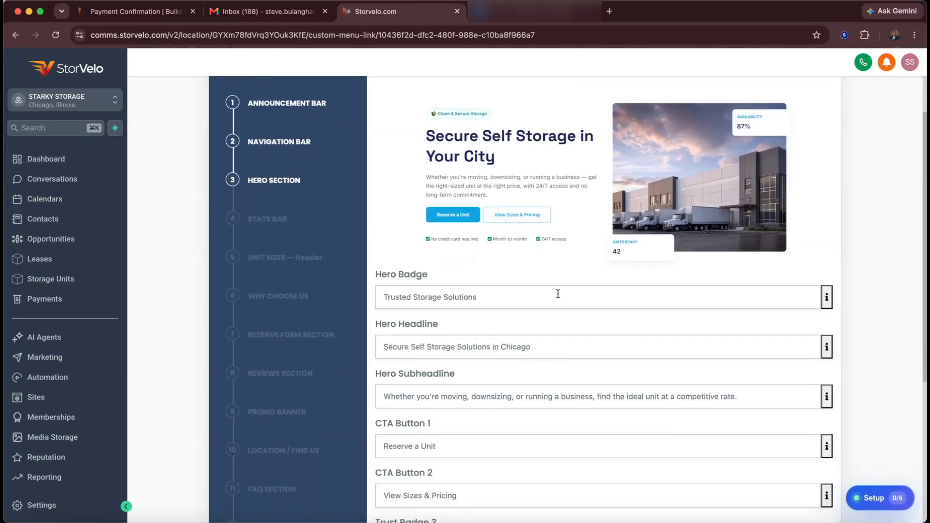
{"action": "scroll", "coordinate": [490, 339], "scroll_direction": "down", "scroll_amount": 1}
{"action": "scroll", "coordinate": [490, 341], "scroll_direction": "down", "scroll_amount": 3}
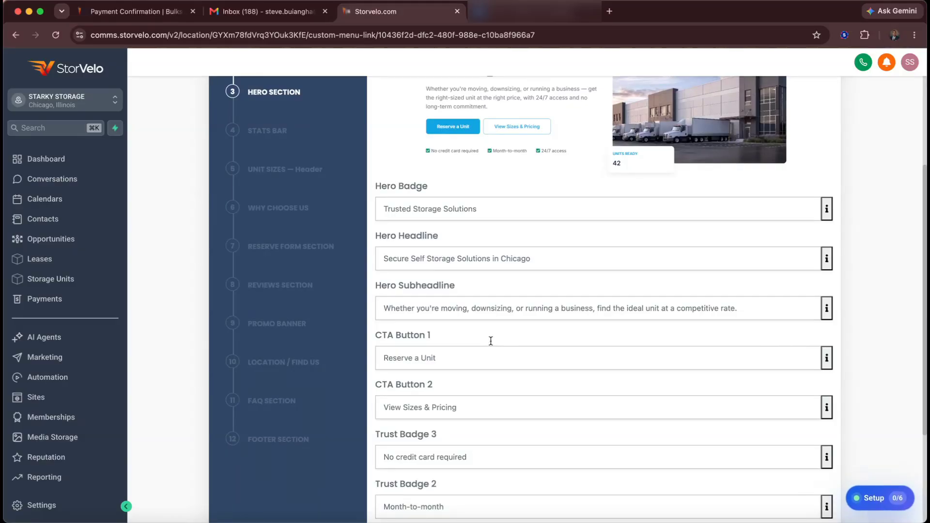
{"action": "scroll", "coordinate": [491, 341], "scroll_direction": "down", "scroll_amount": 5}
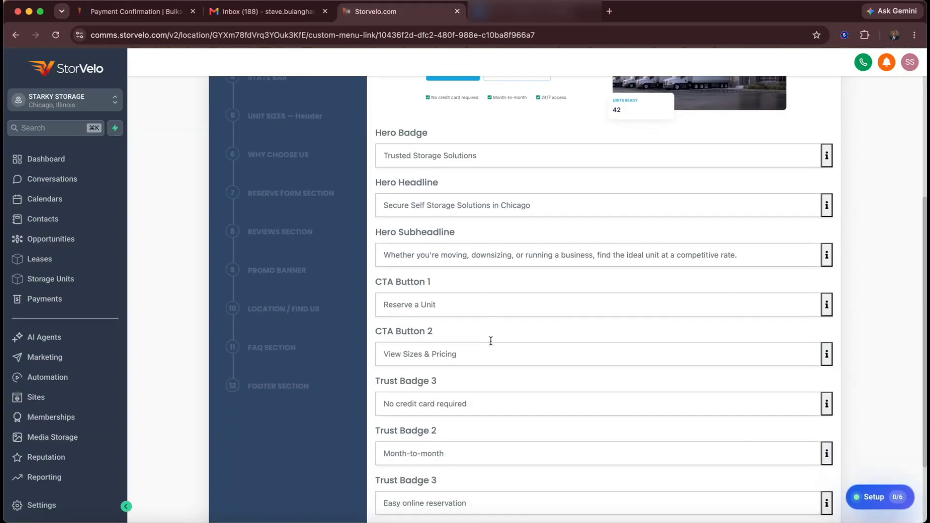
- Open the Stats Bar section and review its years in business, tenant number, Google rating and access fields
{"action": "scroll", "coordinate": [491, 341], "scroll_direction": "up", "scroll_amount": 9}
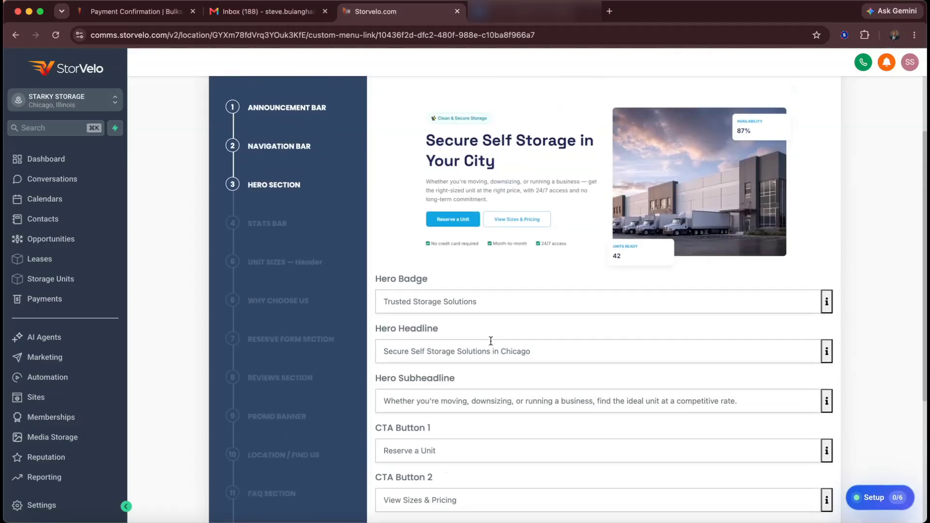
{"action": "left_click", "coordinate": [266, 238]}
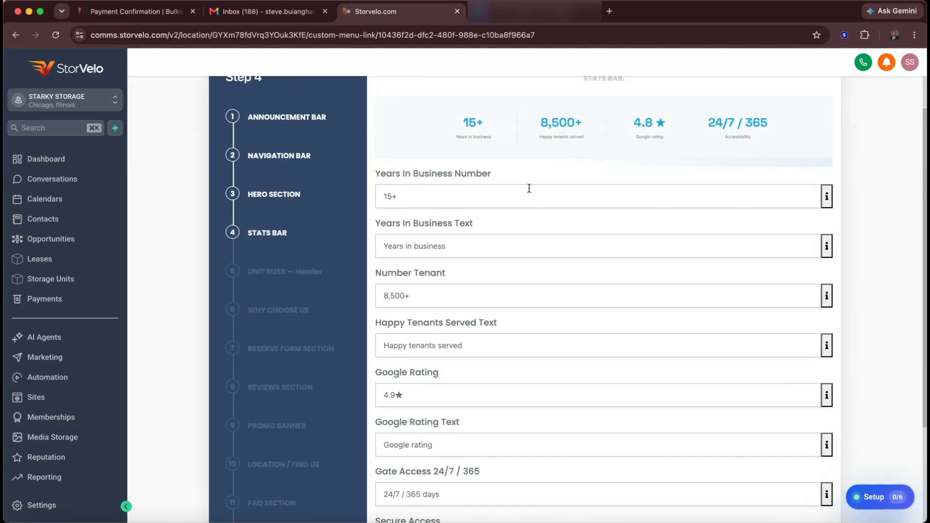
{"action": "scroll", "coordinate": [525, 188], "scroll_direction": "up", "scroll_amount": 2}
{"action": "scroll", "coordinate": [529, 188], "scroll_direction": "up", "scroll_amount": 1}
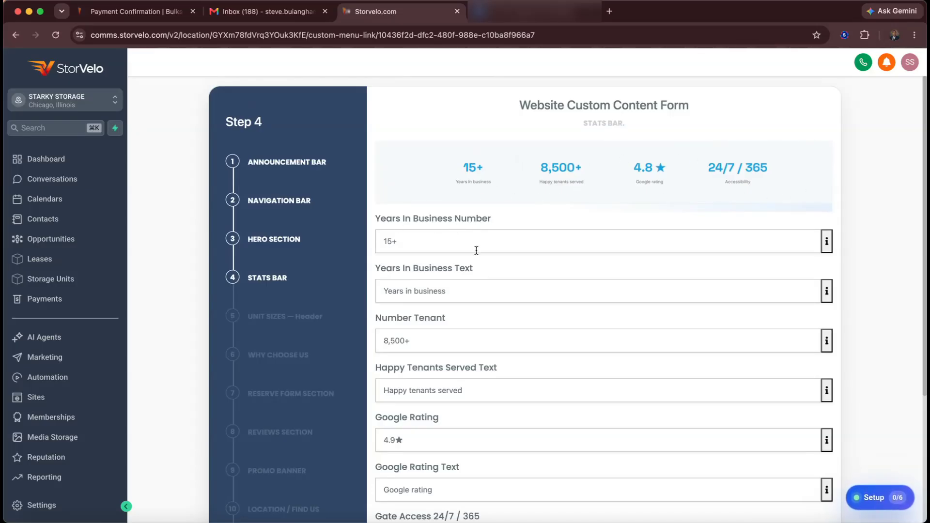
{"action": "scroll", "coordinate": [477, 250], "scroll_direction": "down", "scroll_amount": 8}
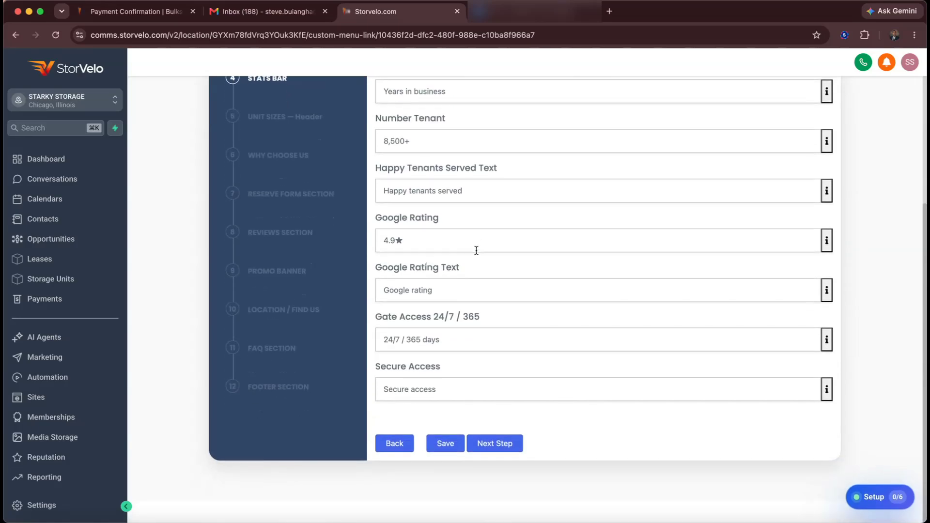
- Review the Unit Sizes header section and the Why Choose Us section with its feature titles and descriptions
{"action": "scroll", "coordinate": [476, 250], "scroll_direction": "up", "scroll_amount": 7}
{"action": "left_click", "coordinate": [280, 296]}
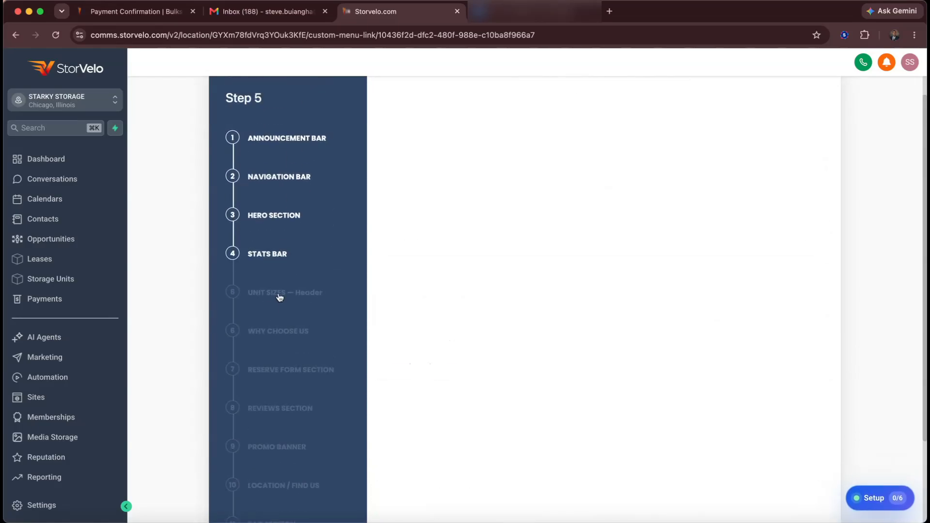
{"action": "scroll", "coordinate": [450, 224], "scroll_direction": "up", "scroll_amount": 1}
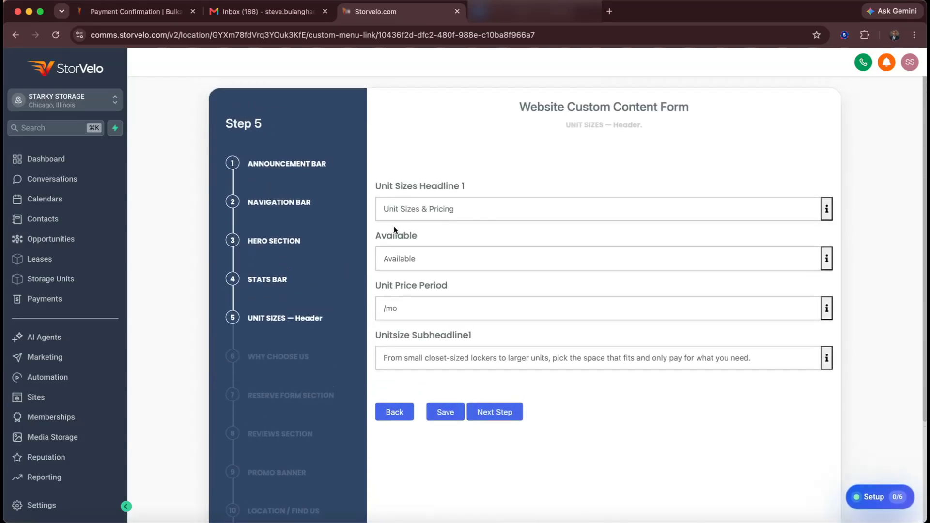
{"action": "scroll", "coordinate": [301, 332], "scroll_direction": "down", "scroll_amount": 2}
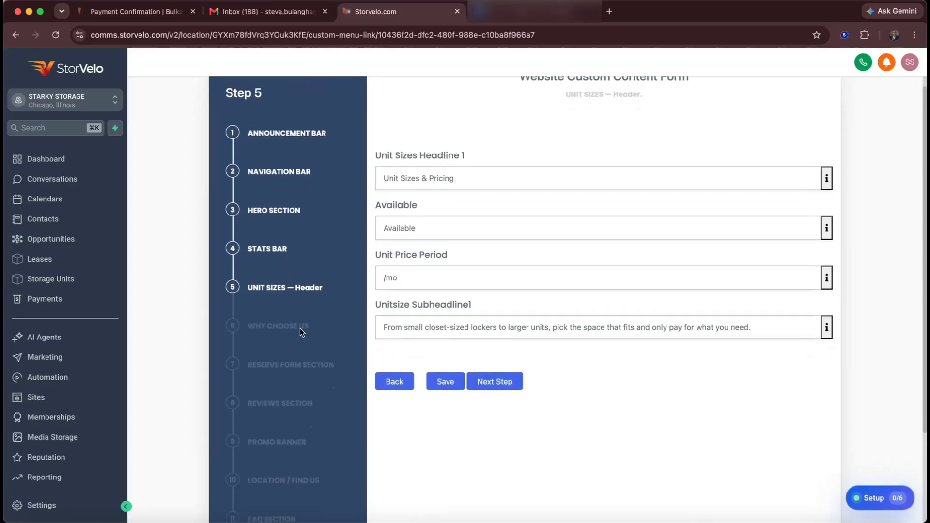
{"action": "left_click", "coordinate": [296, 302]}
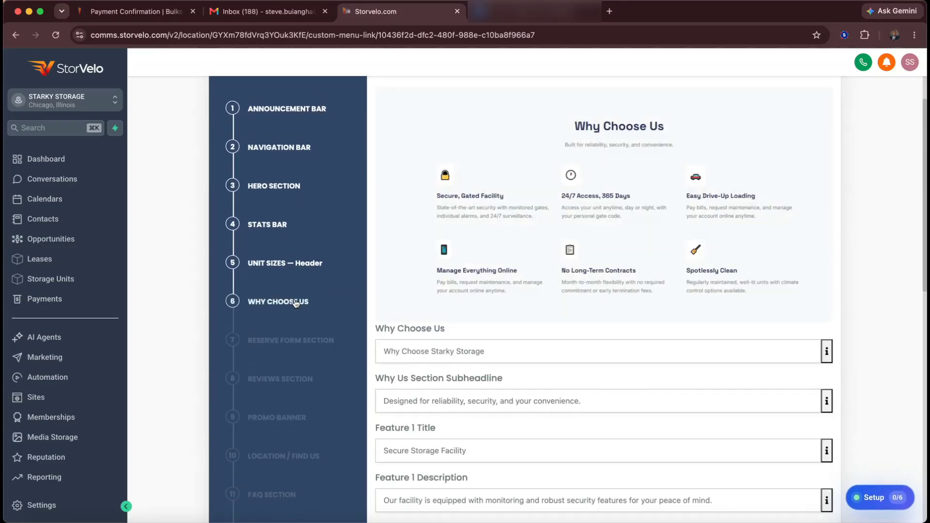
{"action": "scroll", "coordinate": [417, 271], "scroll_direction": "down", "scroll_amount": 3}
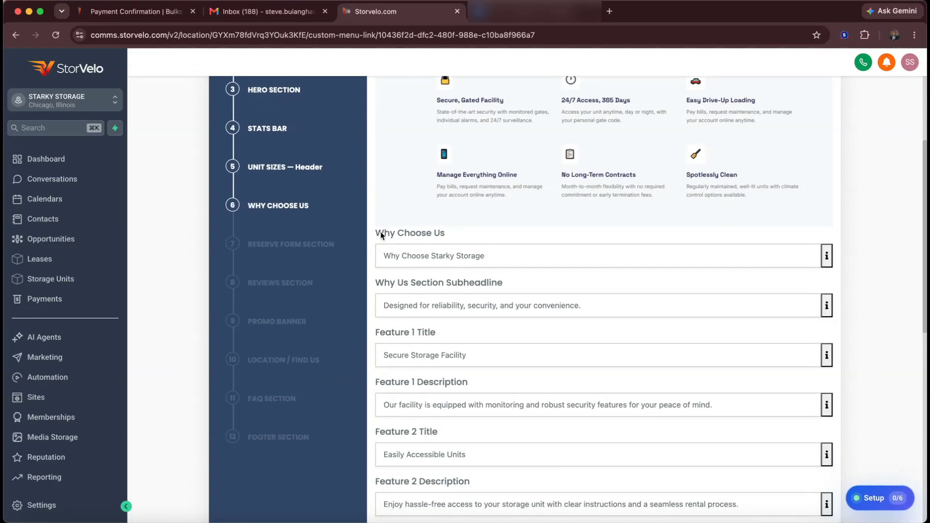
- Open the Reserve Form Section and review its preview and the trust badge titles and descriptions
{"action": "left_click", "coordinate": [289, 247]}
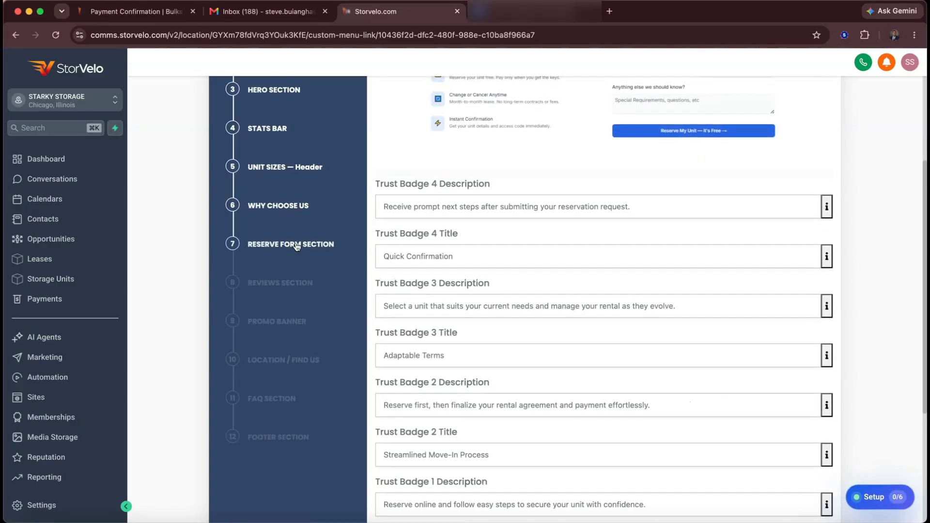
{"action": "scroll", "coordinate": [365, 245], "scroll_direction": "up", "scroll_amount": 3}
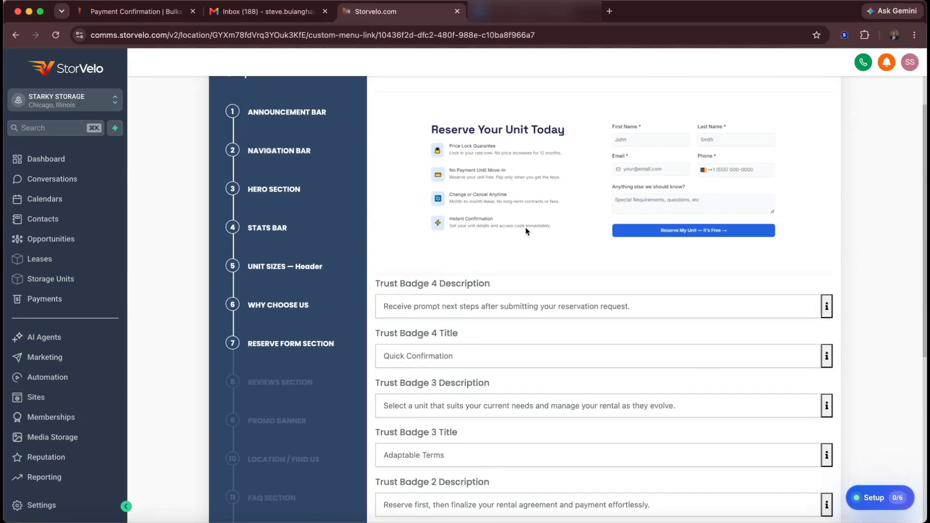
{"action": "scroll", "coordinate": [454, 345], "scroll_direction": "down", "scroll_amount": 3}
{"action": "scroll", "coordinate": [454, 345], "scroll_direction": "down", "scroll_amount": 1}
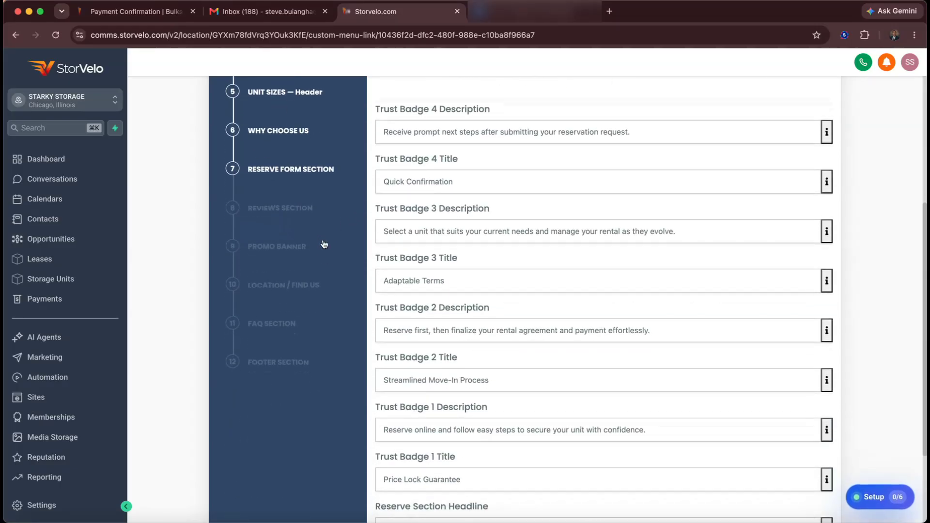
- Open the Reviews Section, followed by the Promo Banner section, to view their content fields
{"action": "left_click", "coordinate": [290, 215]}
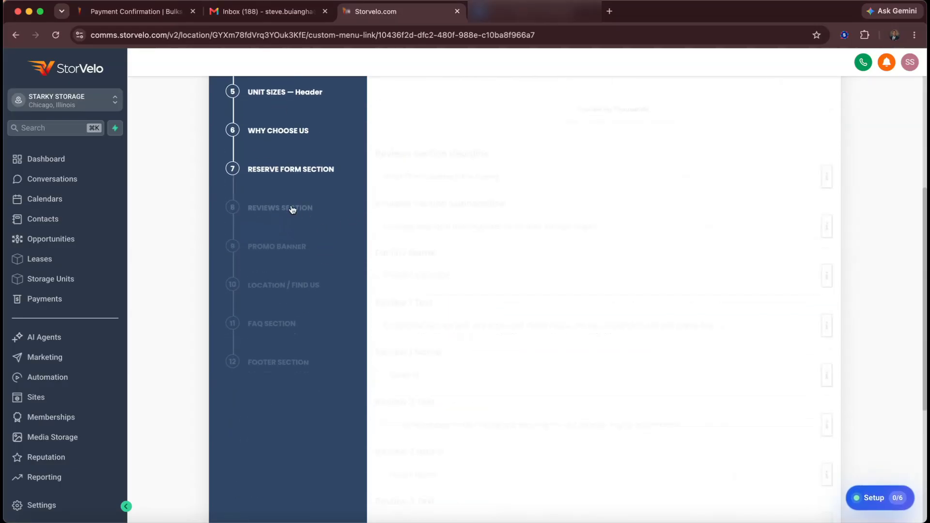
{"action": "left_click", "coordinate": [293, 250]}
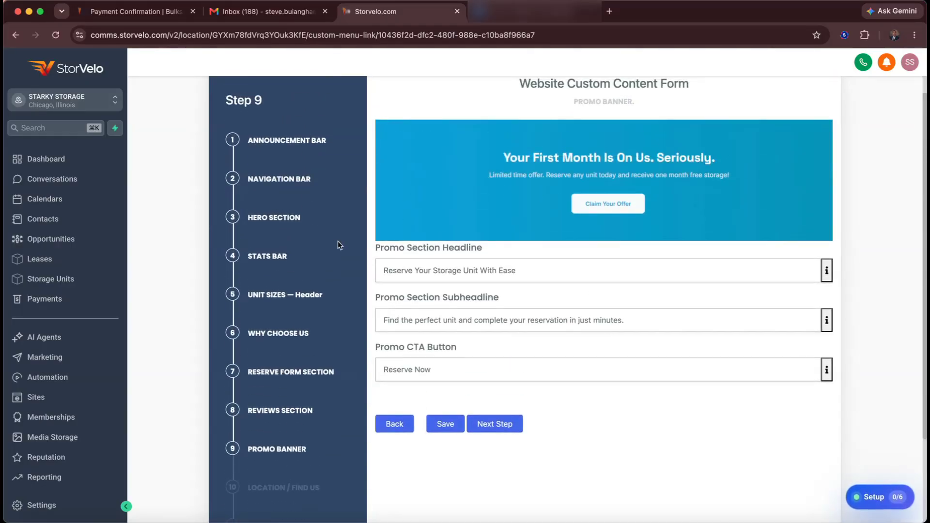
- Open the Location / Find Us section and review its map preview, address, contact, office hours and gate access fields
{"action": "scroll", "coordinate": [295, 318], "scroll_direction": "down", "scroll_amount": 3}
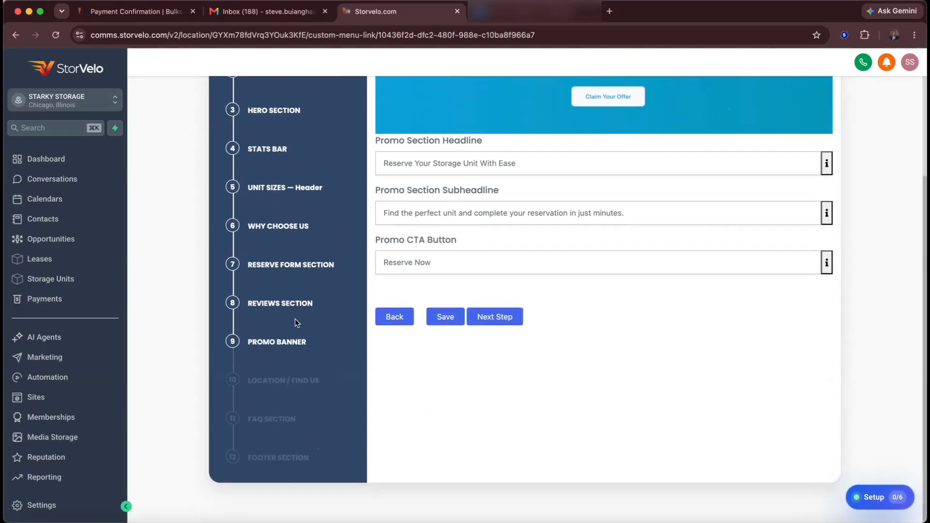
{"action": "left_click", "coordinate": [272, 383]}
{"action": "scroll", "coordinate": [421, 390], "scroll_direction": "up", "scroll_amount": 1}
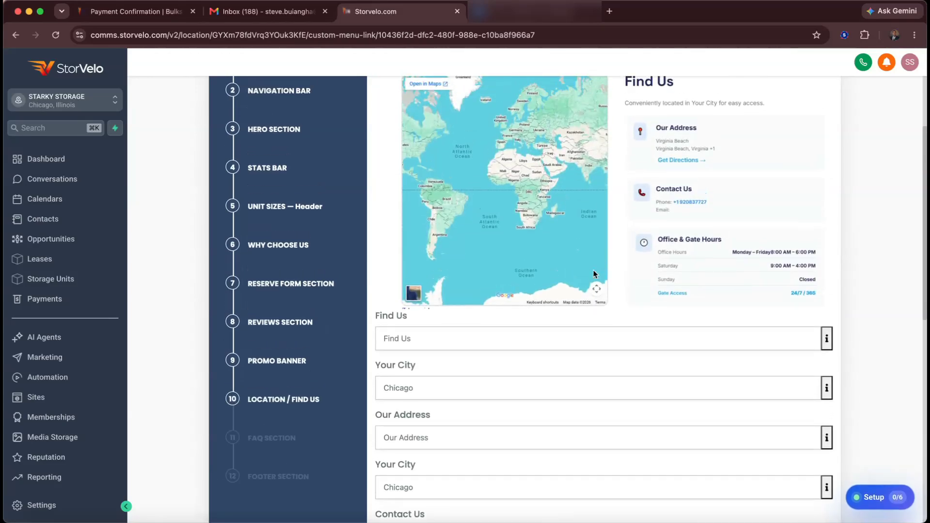
{"action": "scroll", "coordinate": [459, 423], "scroll_direction": "down", "scroll_amount": 3}
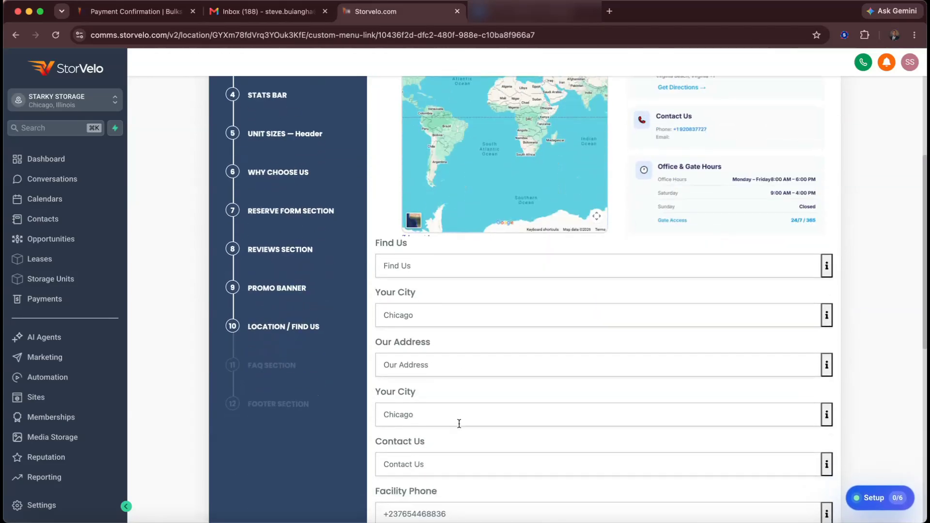
{"action": "scroll", "coordinate": [458, 423], "scroll_direction": "down", "scroll_amount": 5}
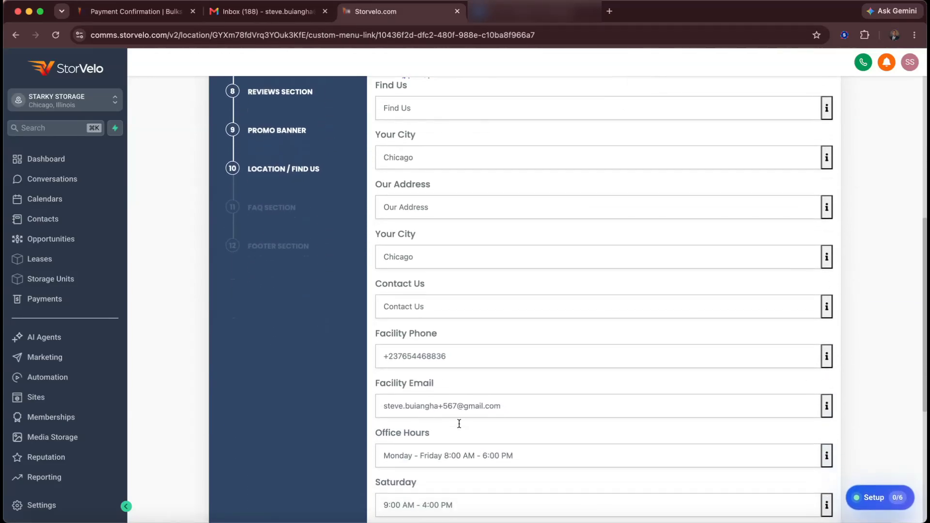
{"action": "scroll", "coordinate": [459, 423], "scroll_direction": "down", "scroll_amount": 4}
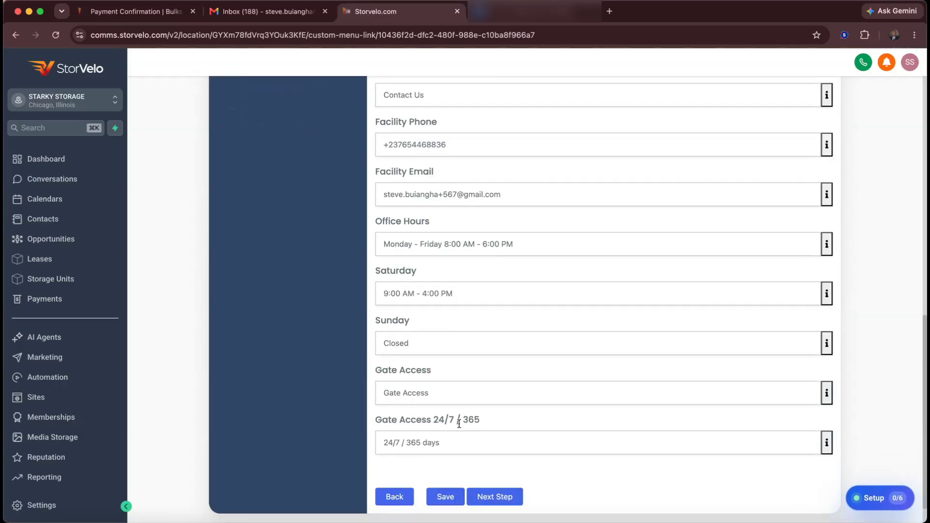
- Open the FAQ Section and review its headline, subheadline and the listed questions and answers
{"action": "scroll", "coordinate": [459, 423], "scroll_direction": "up", "scroll_amount": 9}
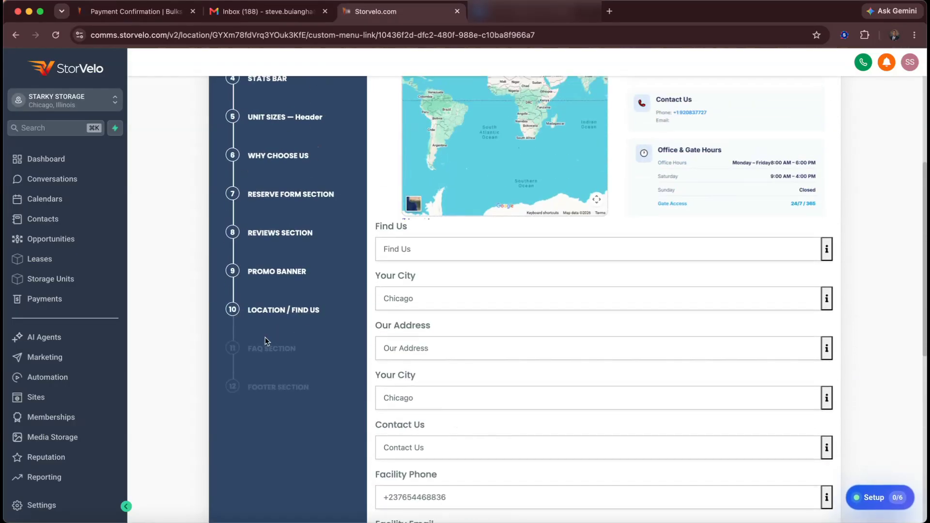
{"action": "left_click", "coordinate": [260, 350]}
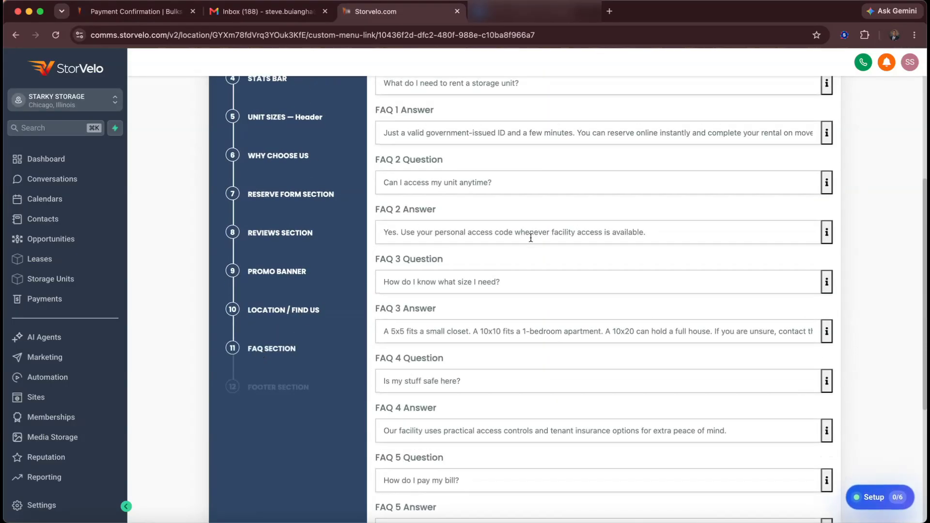
{"action": "scroll", "coordinate": [534, 238], "scroll_direction": "up", "scroll_amount": 2}
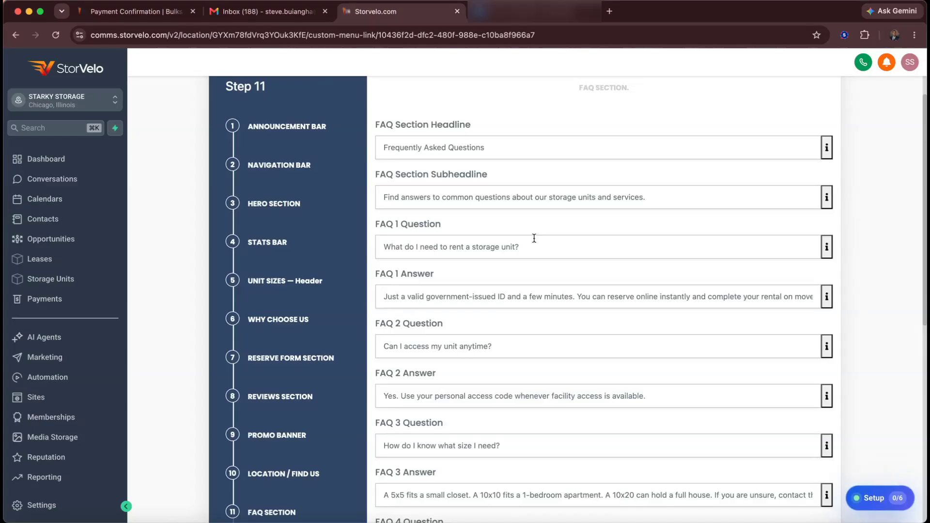
{"action": "scroll", "coordinate": [534, 238], "scroll_direction": "down", "scroll_amount": 4}
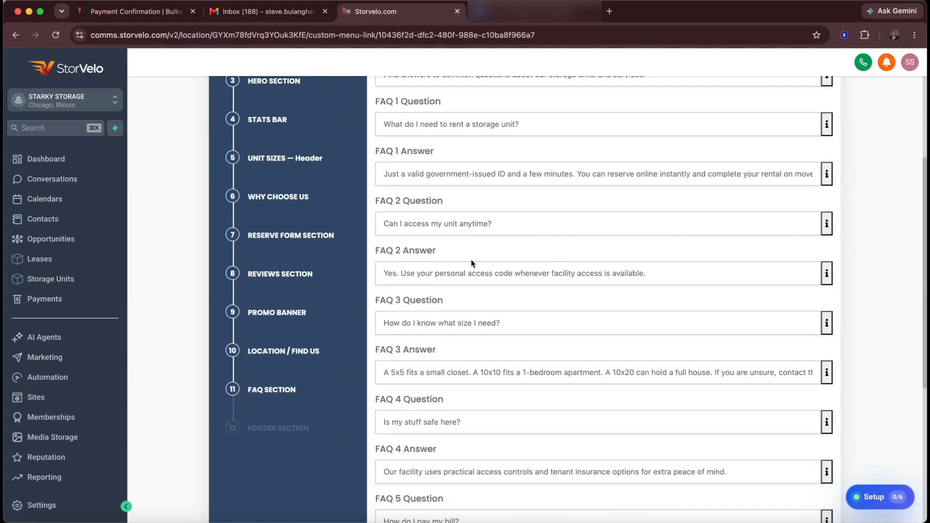
- Open the Footer Section and review its preview and all content fields, from the footer tagline down to the facility name
{"action": "left_click", "coordinate": [293, 427]}
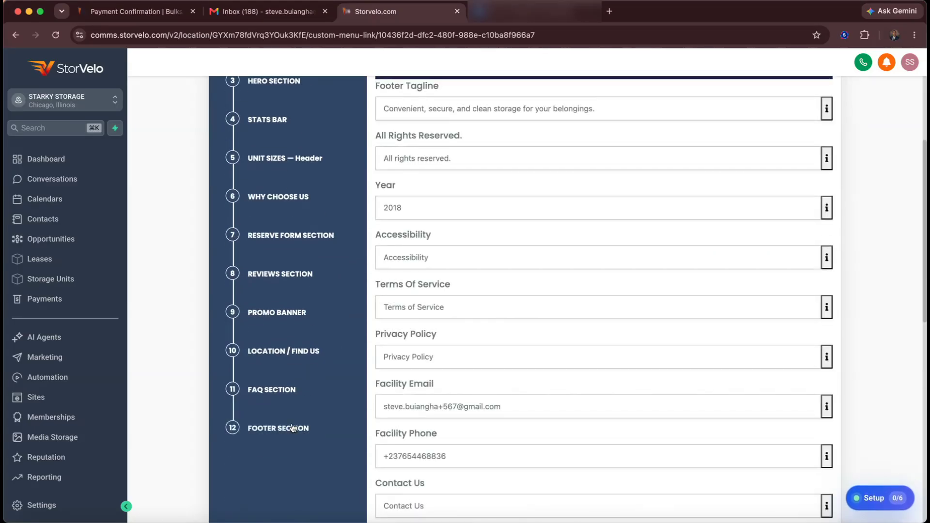
{"action": "scroll", "coordinate": [612, 313], "scroll_direction": "up", "scroll_amount": 3}
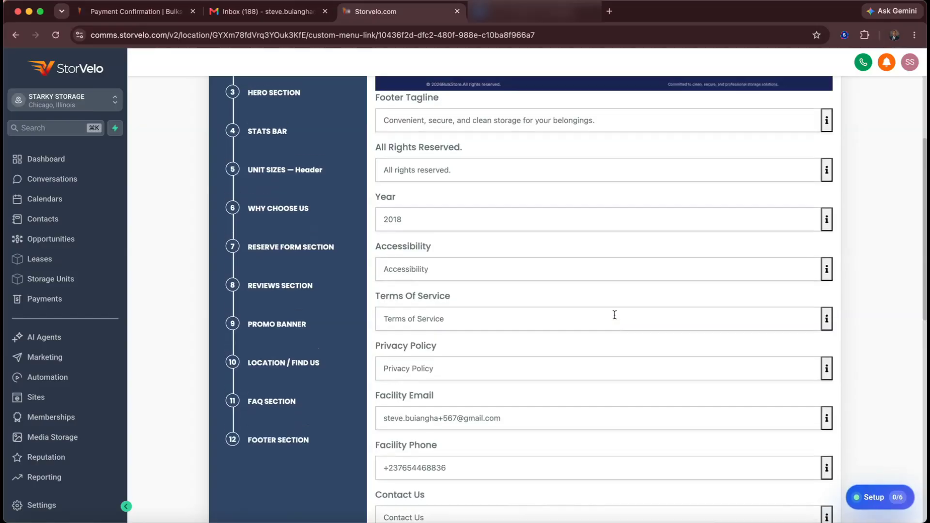
{"action": "scroll", "coordinate": [614, 315], "scroll_direction": "up", "scroll_amount": 1}
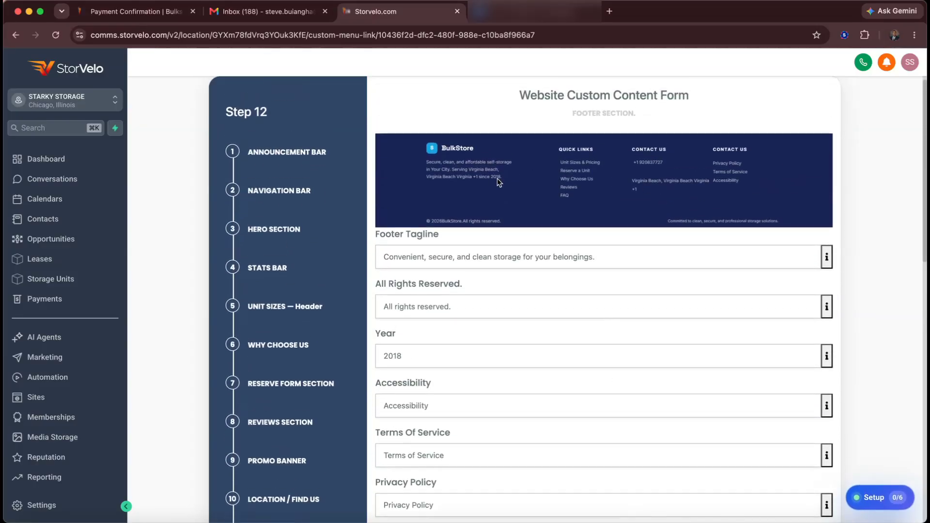
{"action": "scroll", "coordinate": [609, 296], "scroll_direction": "down", "scroll_amount": 2}
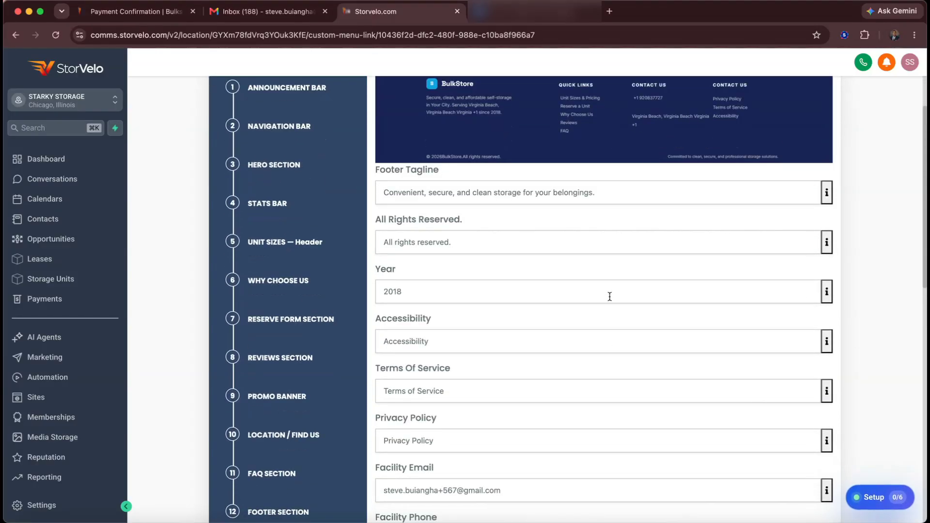
{"action": "scroll", "coordinate": [609, 297], "scroll_direction": "down", "scroll_amount": 3}
{"action": "scroll", "coordinate": [610, 296], "scroll_direction": "down", "scroll_amount": 2}
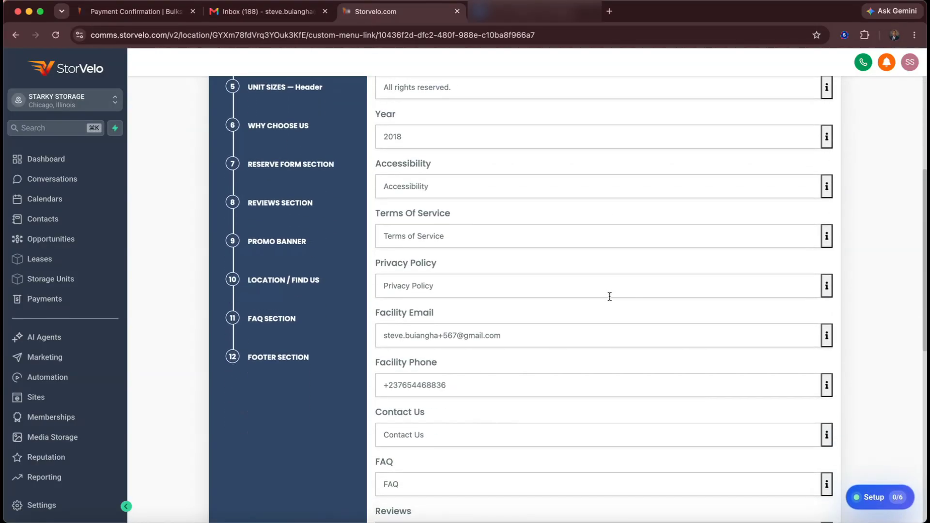
{"action": "scroll", "coordinate": [610, 297], "scroll_direction": "down", "scroll_amount": 4}
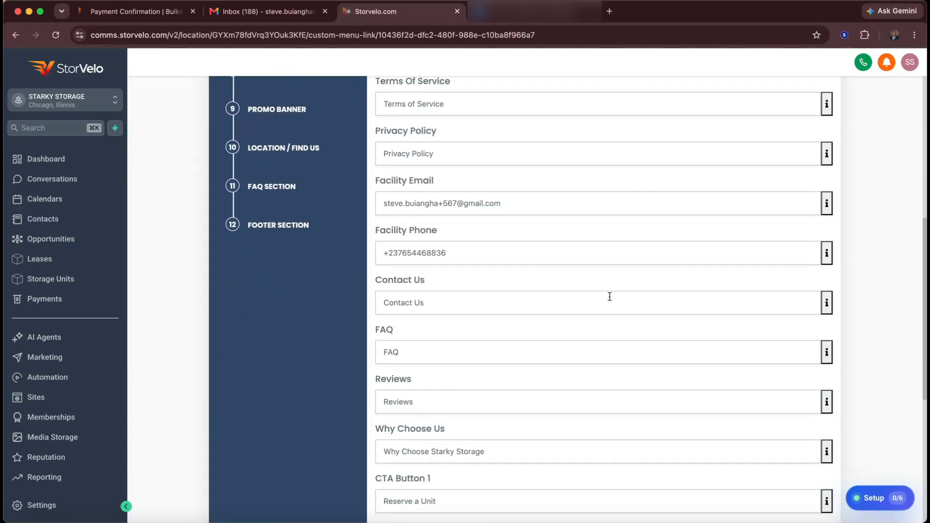
{"action": "scroll", "coordinate": [610, 296], "scroll_direction": "down", "scroll_amount": 9}
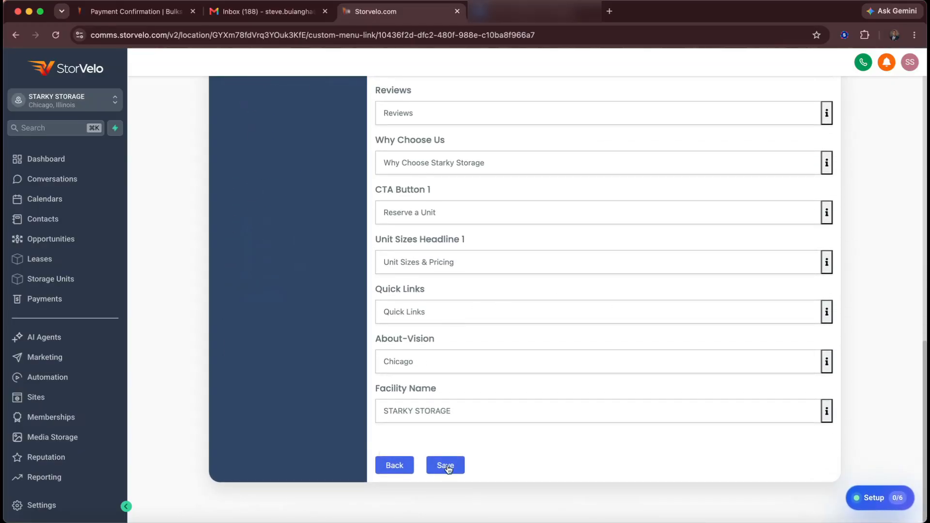
- Open the setup checklist and mark the Edit Website launch step as complete
{"action": "scroll", "coordinate": [304, 305], "scroll_direction": "up", "scroll_amount": 12}
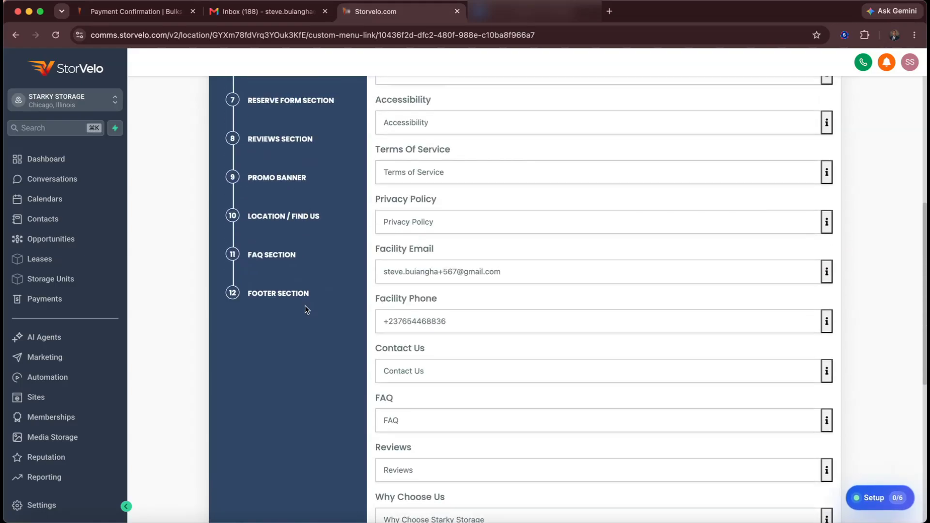
{"action": "scroll", "coordinate": [304, 306], "scroll_direction": "up", "scroll_amount": 3}
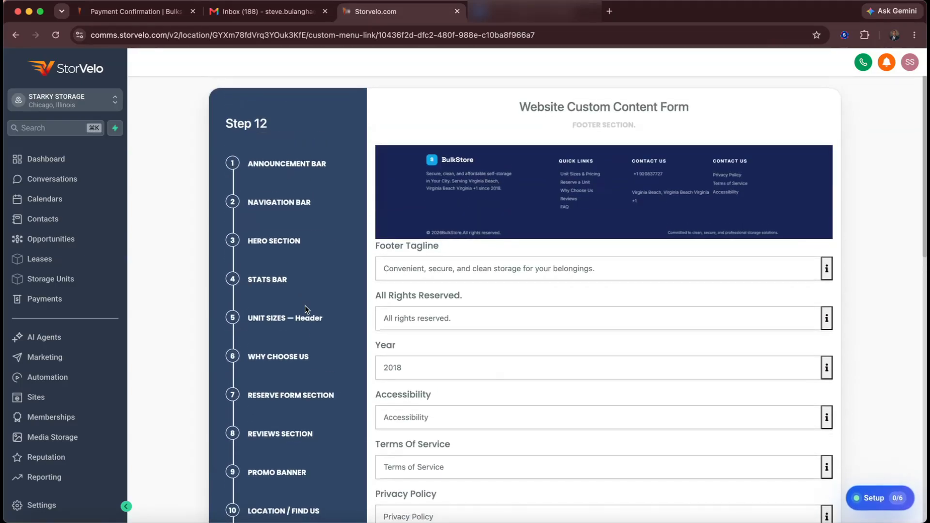
{"action": "left_click", "coordinate": [873, 499]}
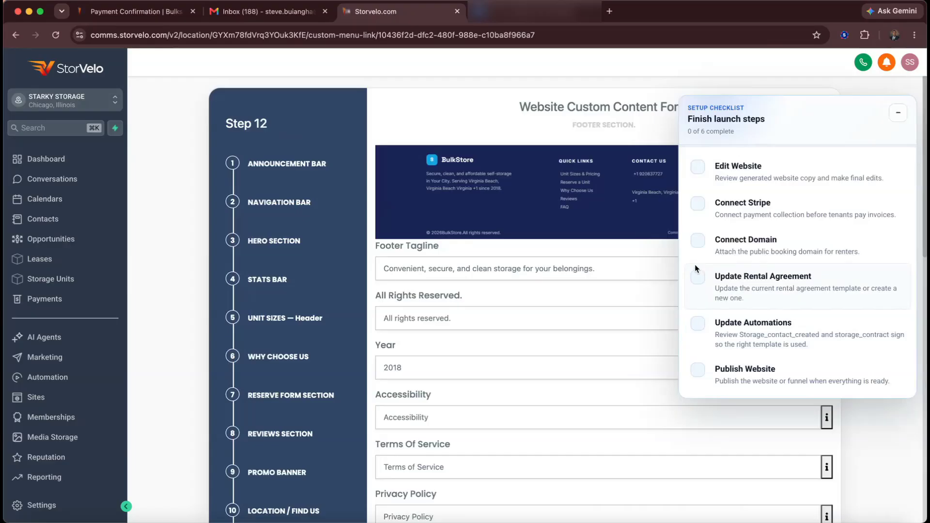
{"action": "left_click", "coordinate": [698, 168]}
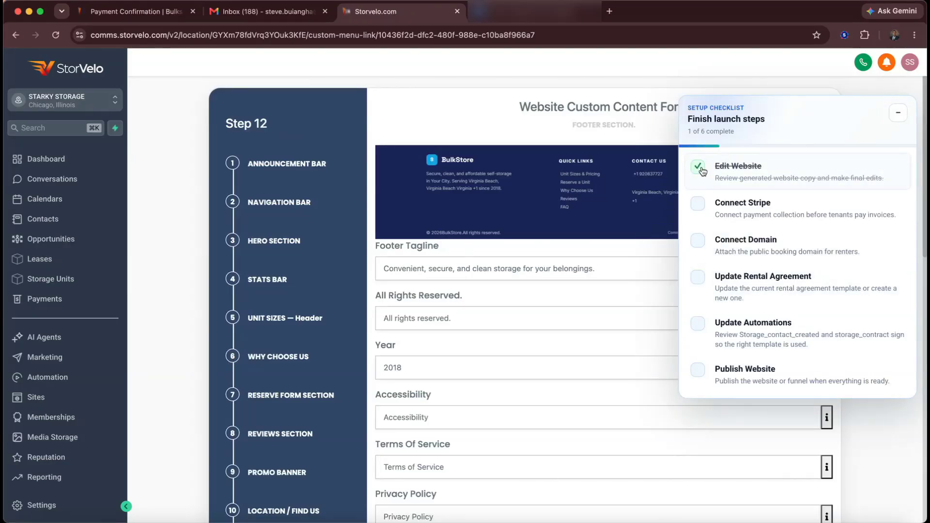